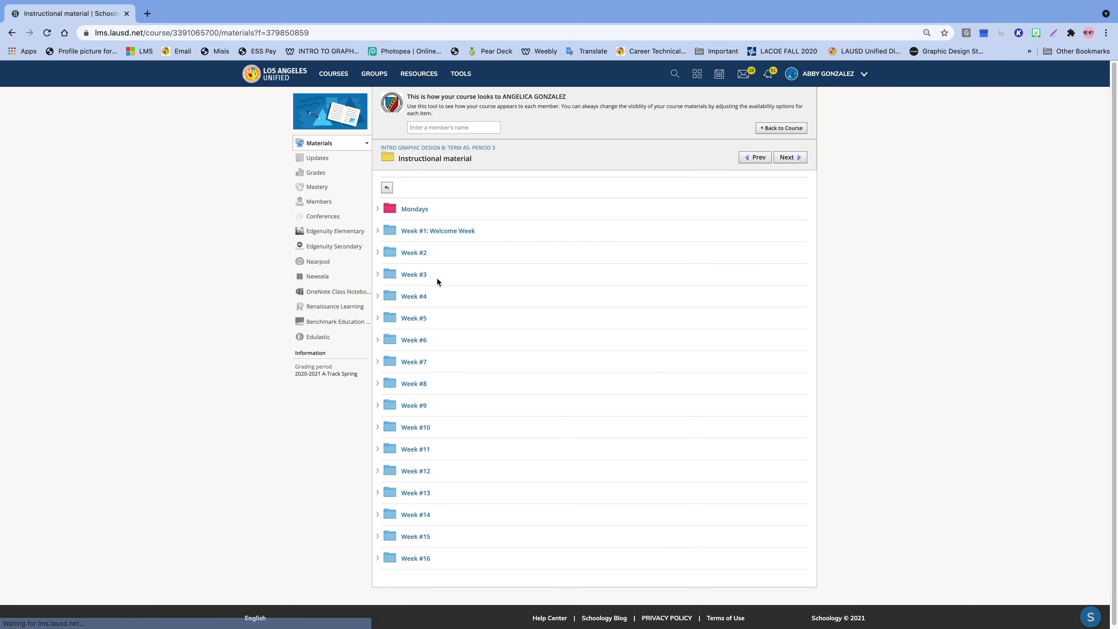
Step: Open the Brochure Layout assignment in the Day 33 folder of Week #16
left_click(424, 560)
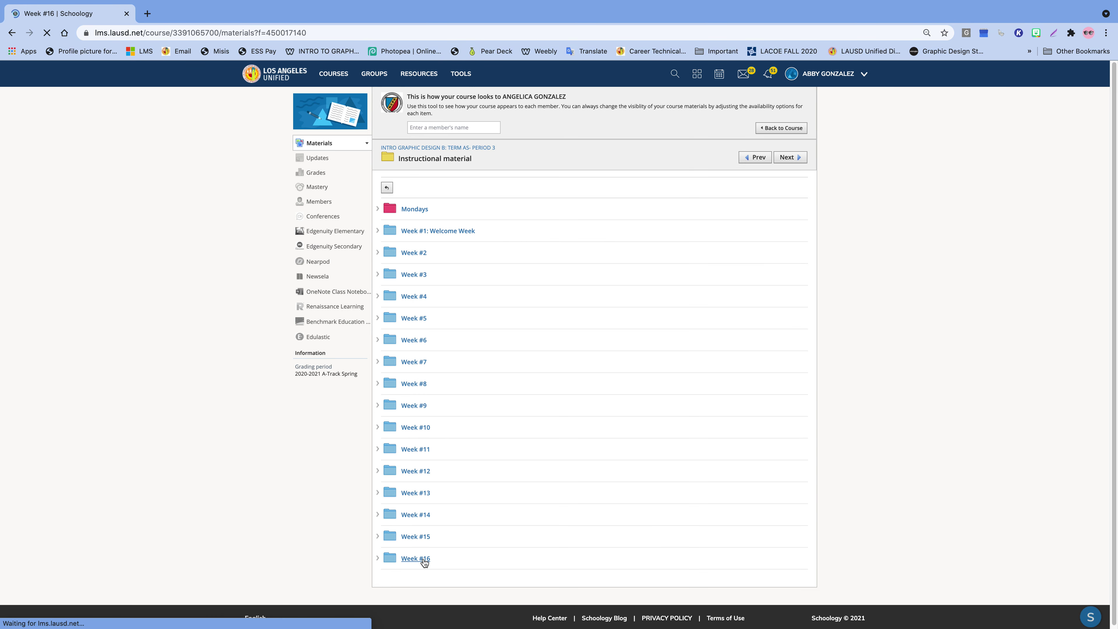
left_click(416, 254)
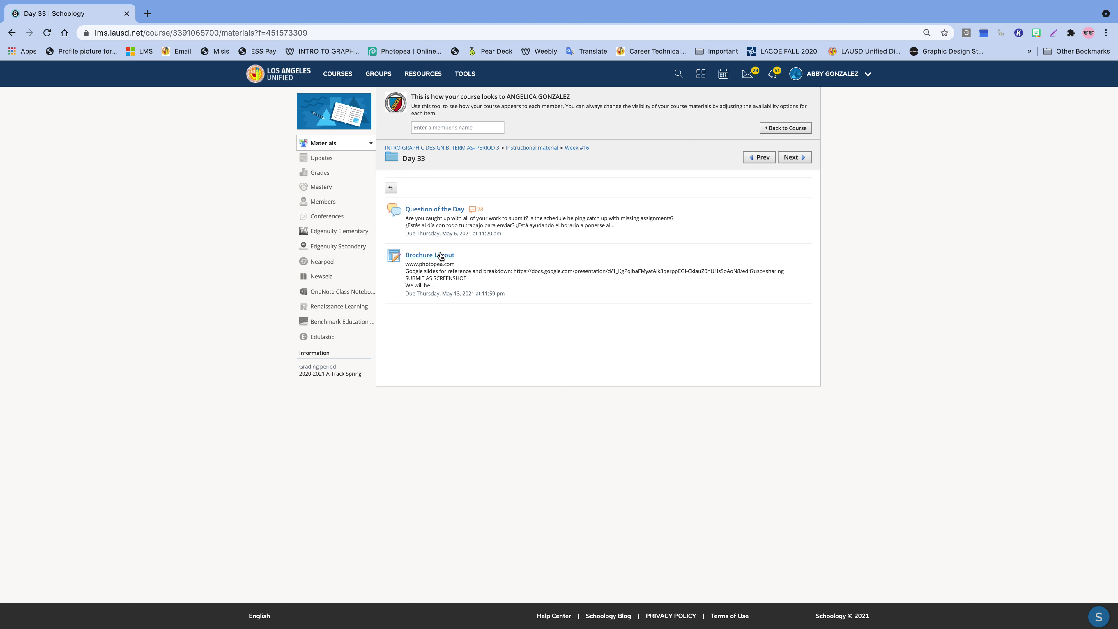
left_click(443, 258)
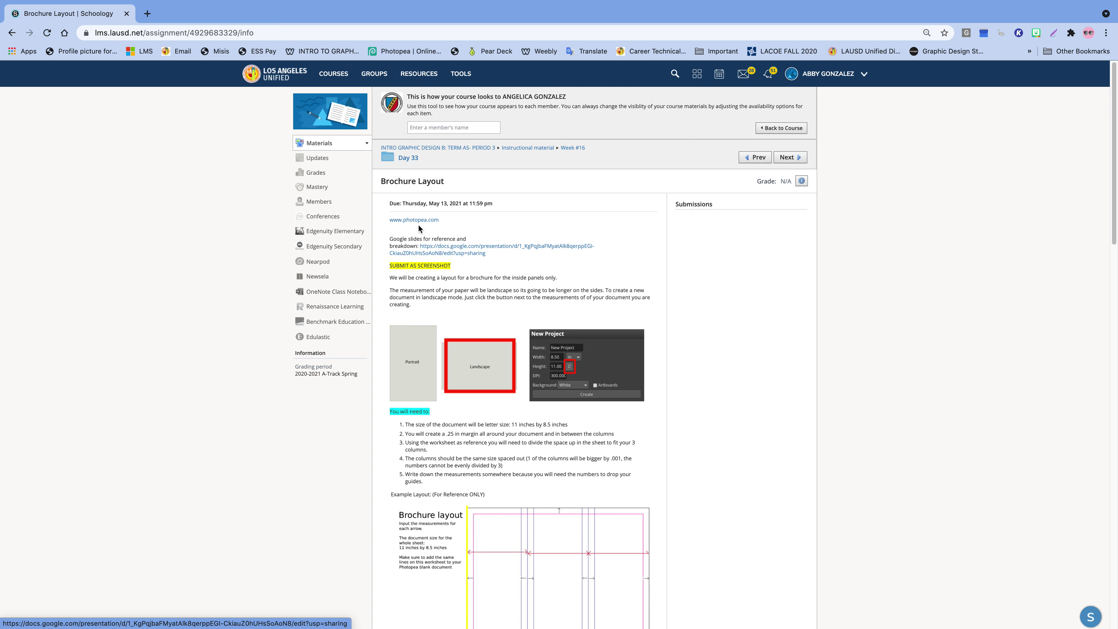
Step: Examine the assignment's document size, margin and column requirements, its step-by-step guide instructions and the sample layouts
scroll(493, 252, "down", 5)
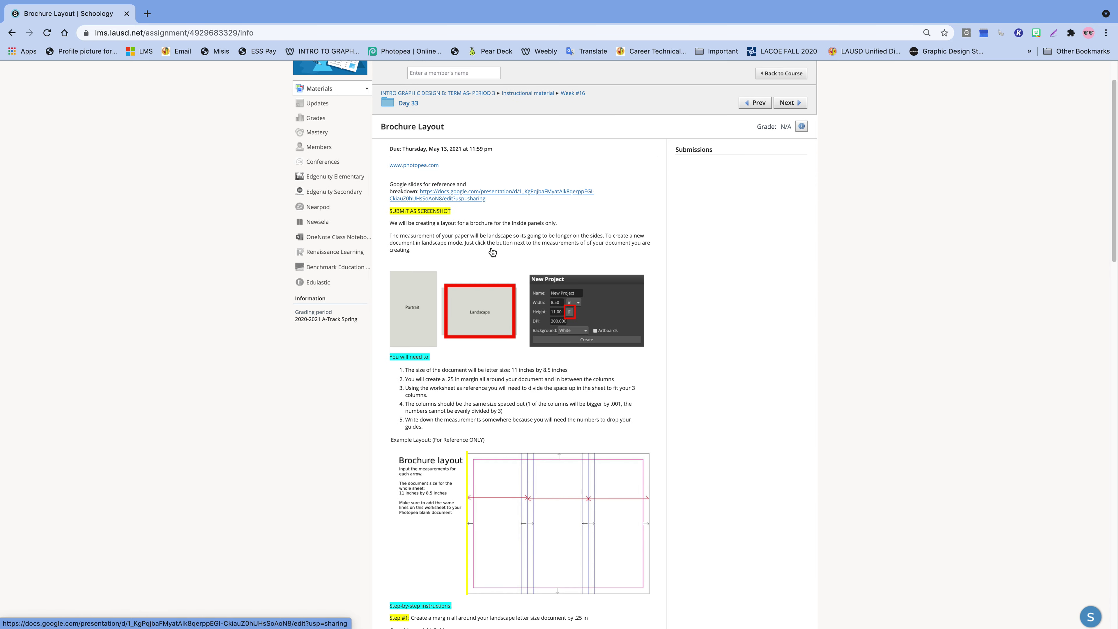
scroll(492, 252, "down", 18)
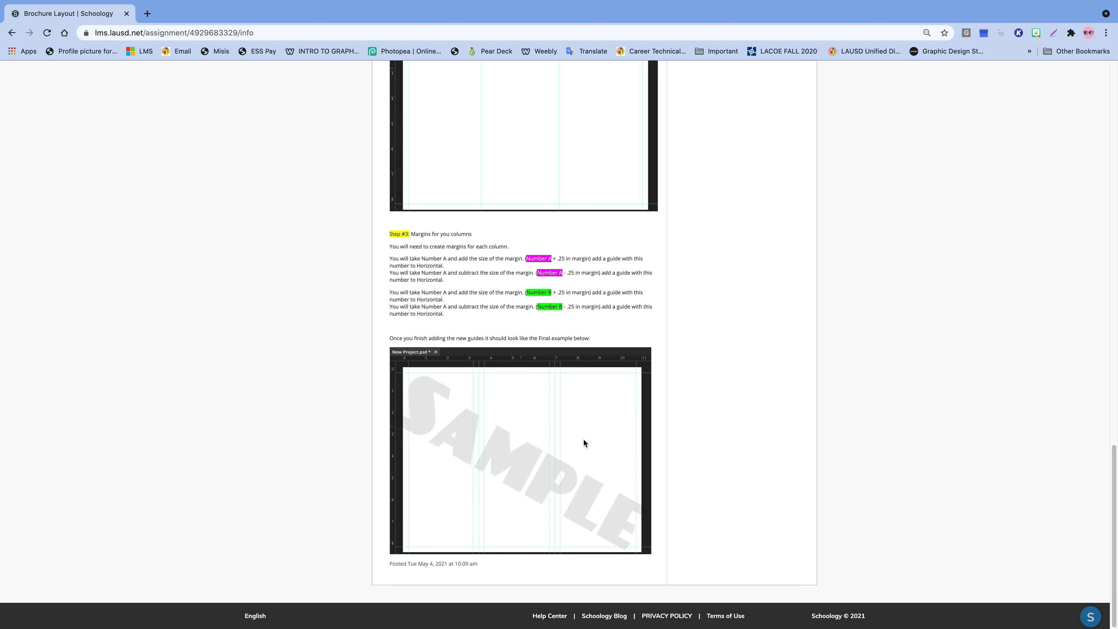
scroll(584, 440, "up", 15)
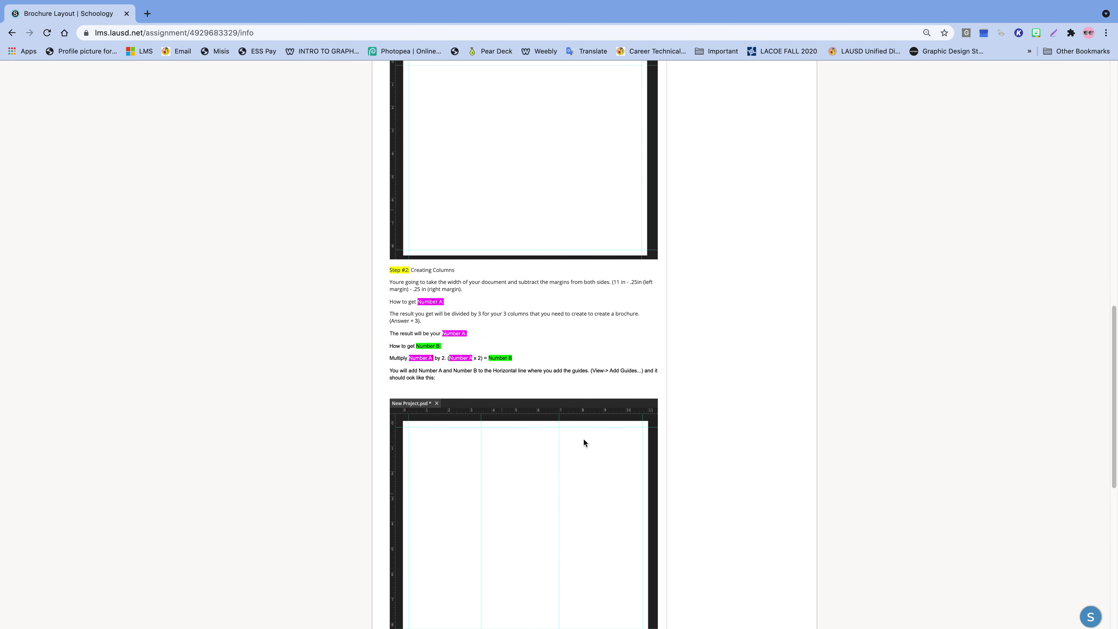
scroll(583, 438, "up", 7)
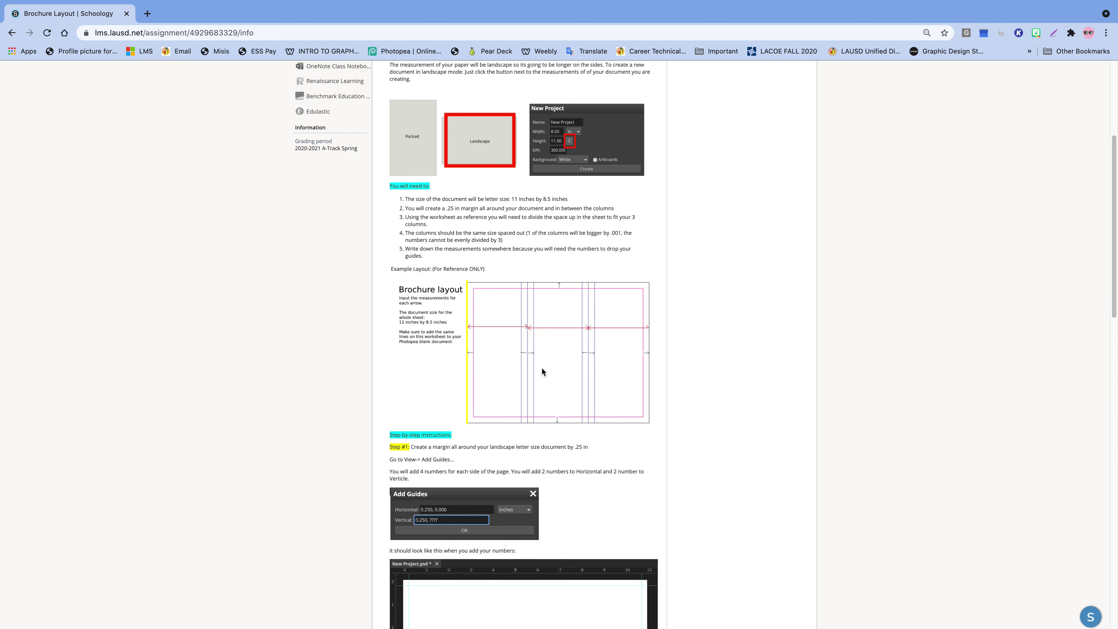
scroll(544, 364, "up", 1)
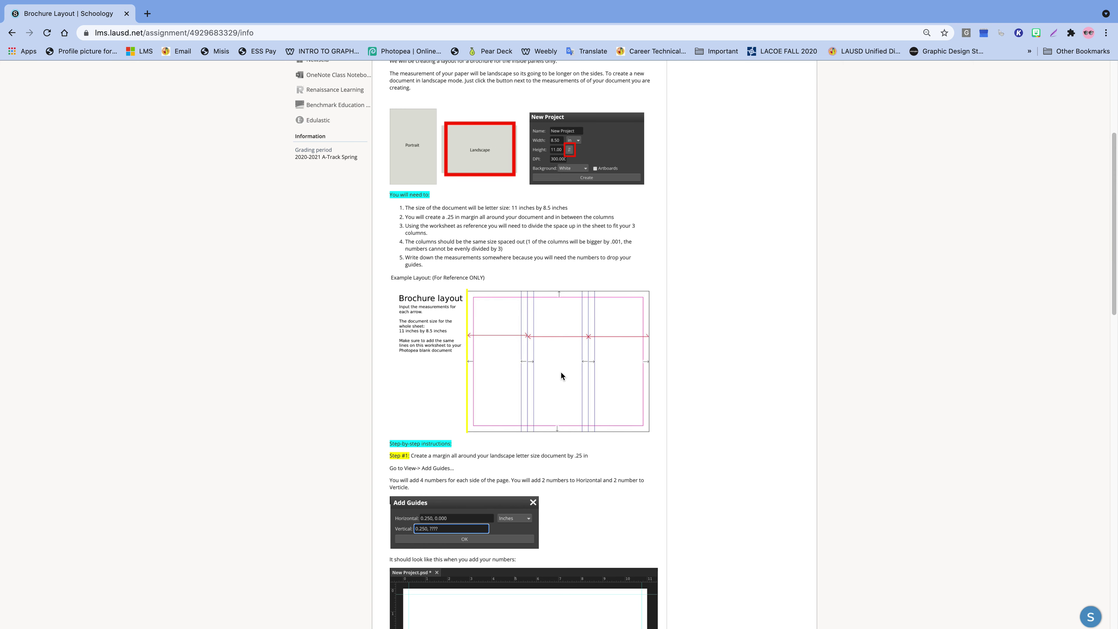
scroll(556, 368, "up", 3)
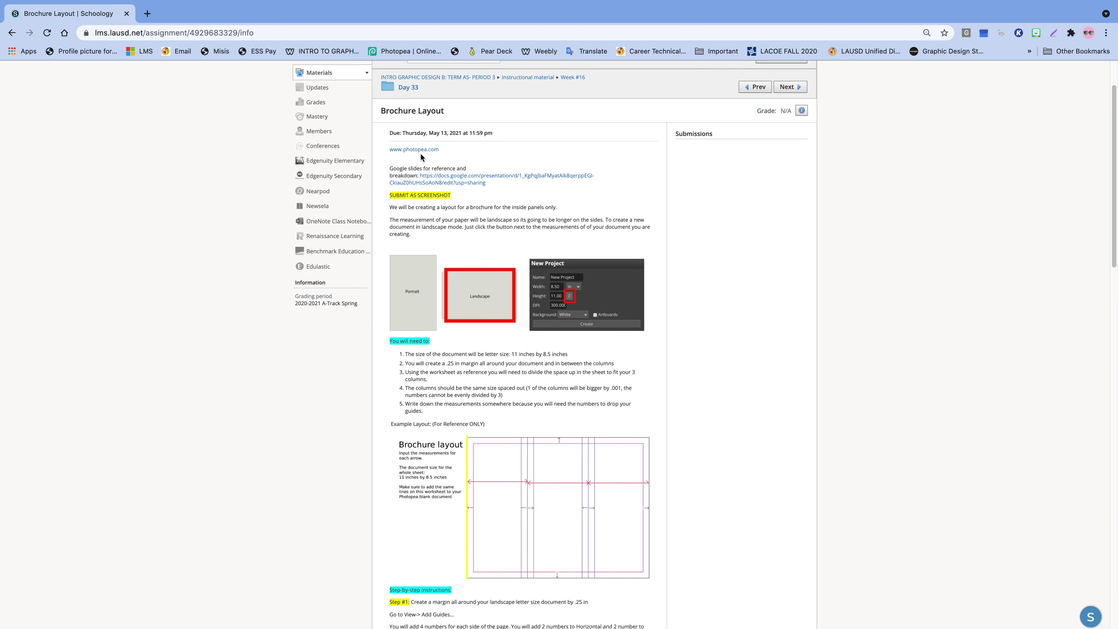
left_click(415, 149)
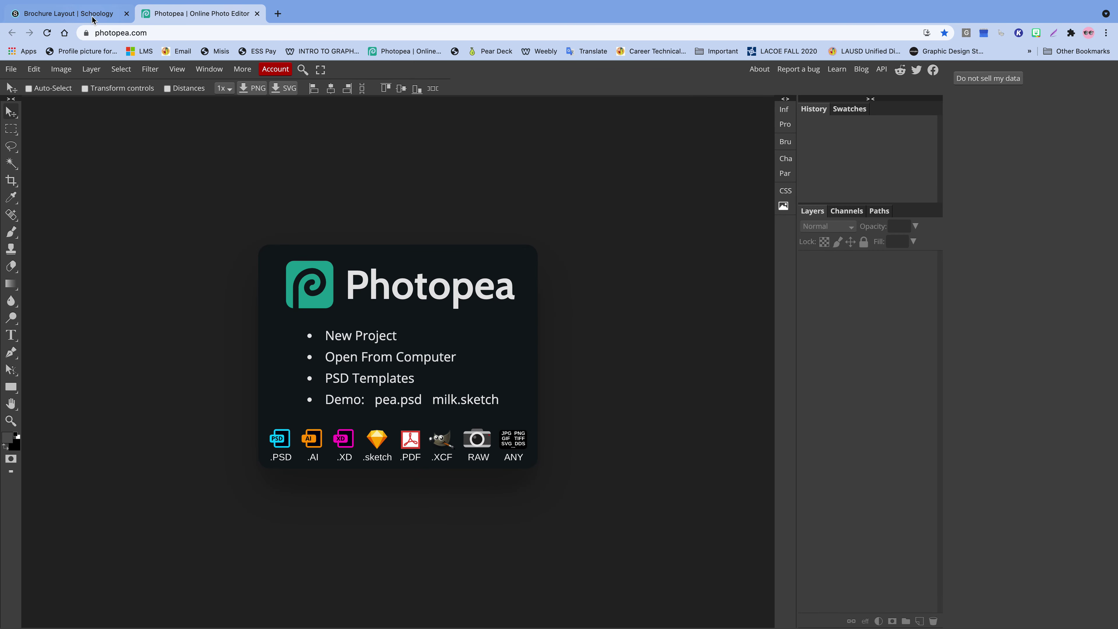
left_click(75, 13)
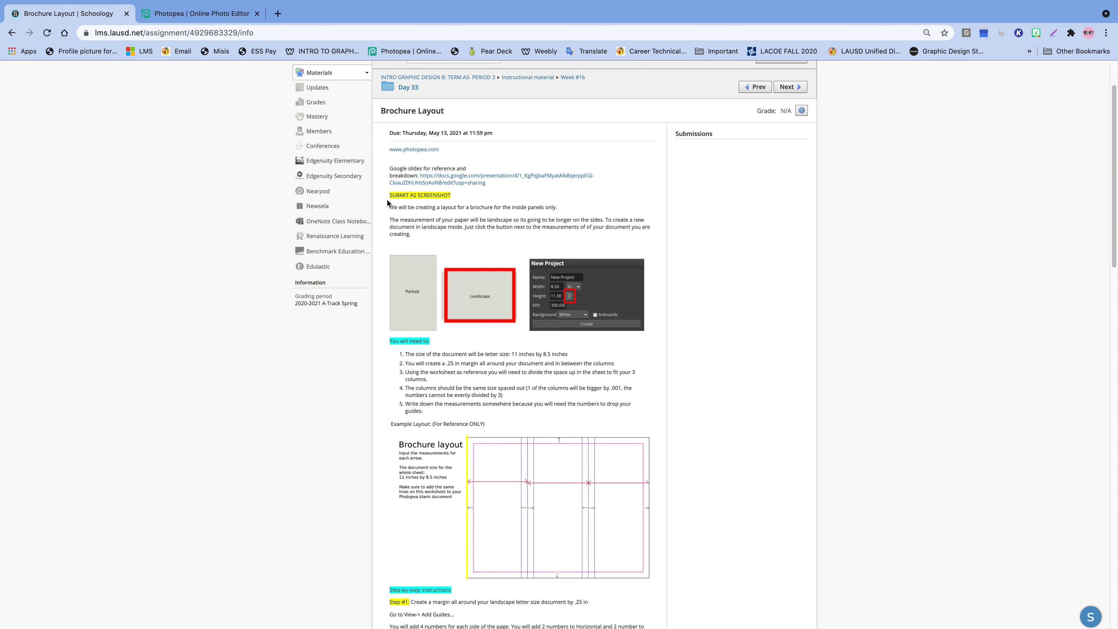
left_click(198, 13)
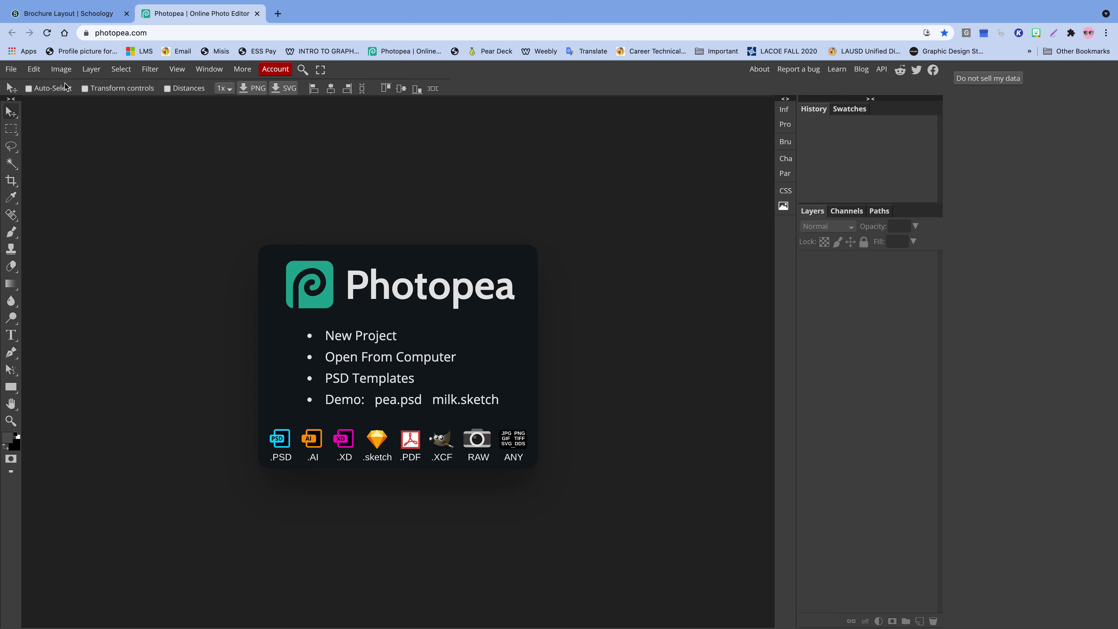
Step: Create a new project from the Letter print preset in landscape orientation, 11 by 8.5 inches at 300 DPI with a white background
left_click(11, 69)
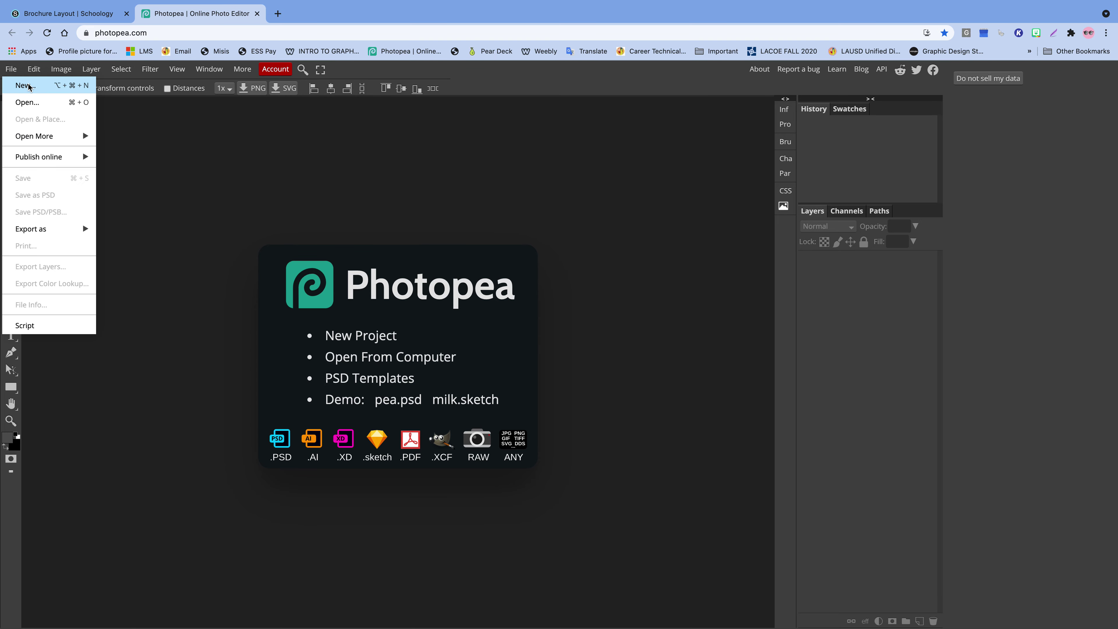
left_click(28, 85)
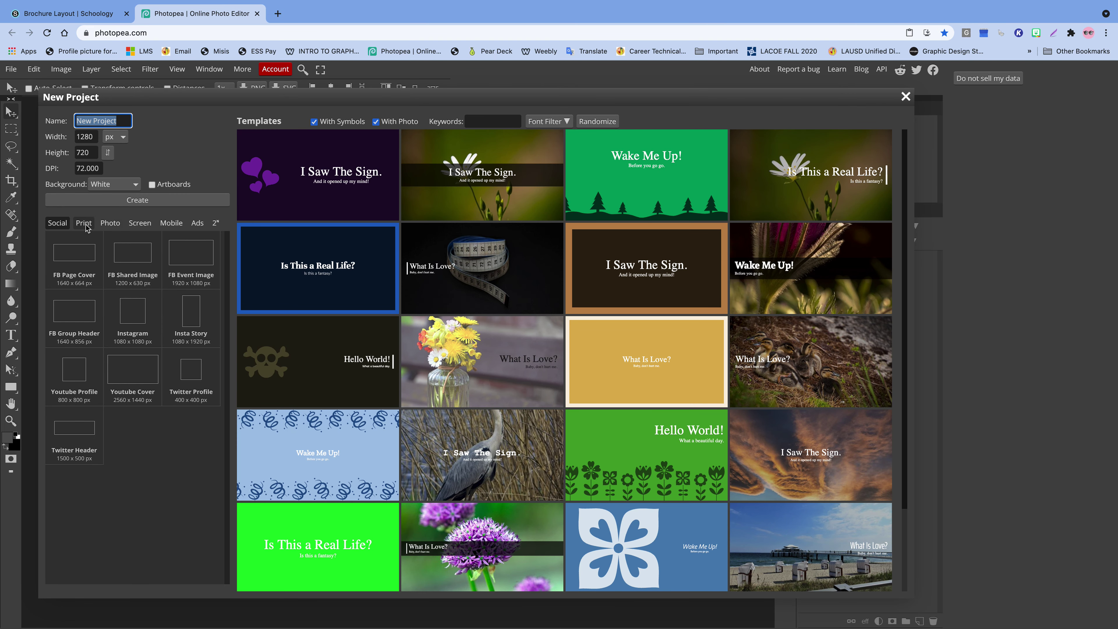
left_click(85, 225)
left_click(91, 366)
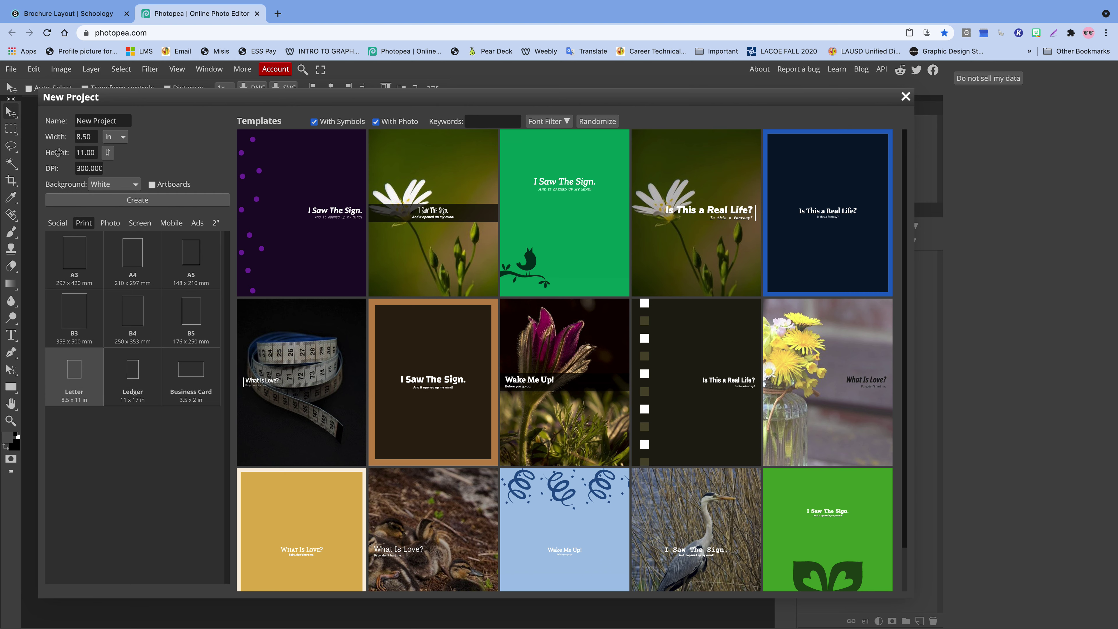
left_click(108, 153)
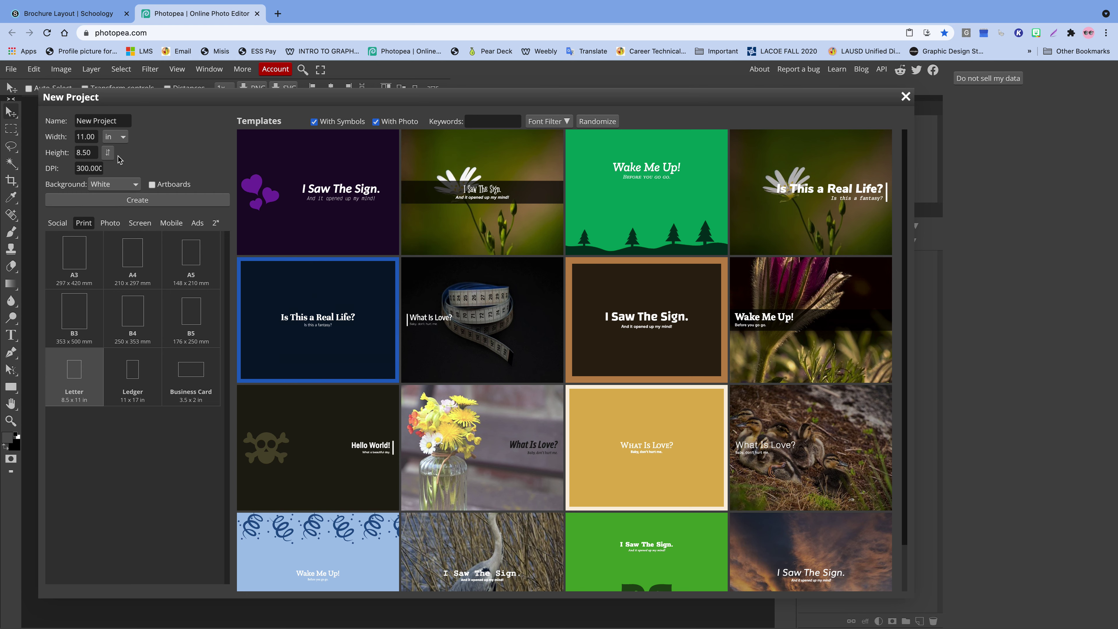
left_click(121, 200)
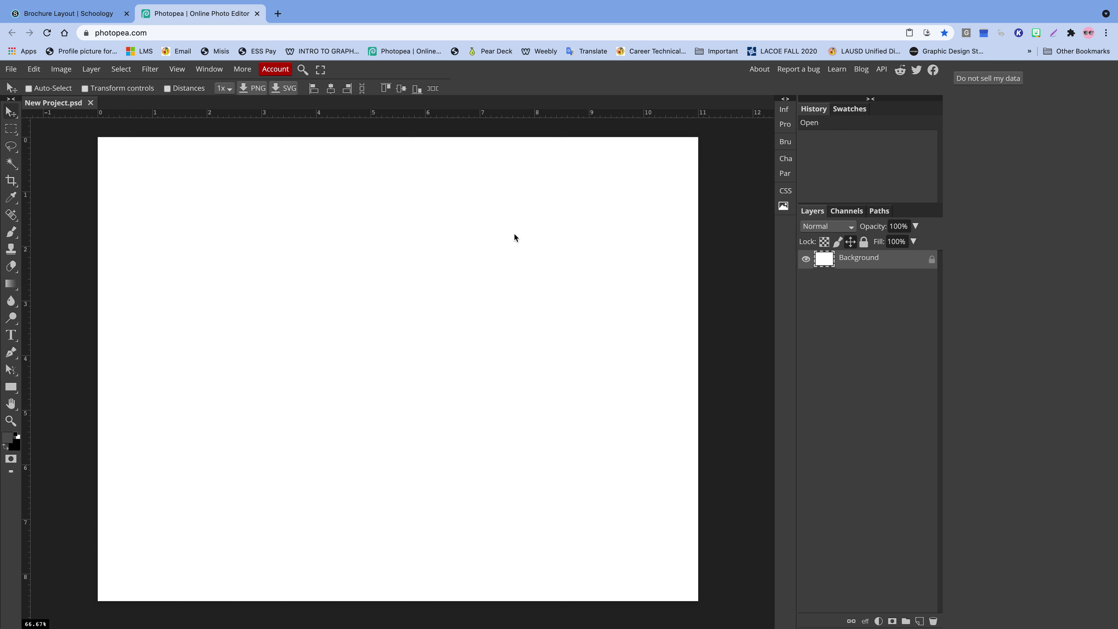
Step: Add margin guides to the blank page at 0.25 inches horizontal and 0.25 inches vertical
left_click(181, 69)
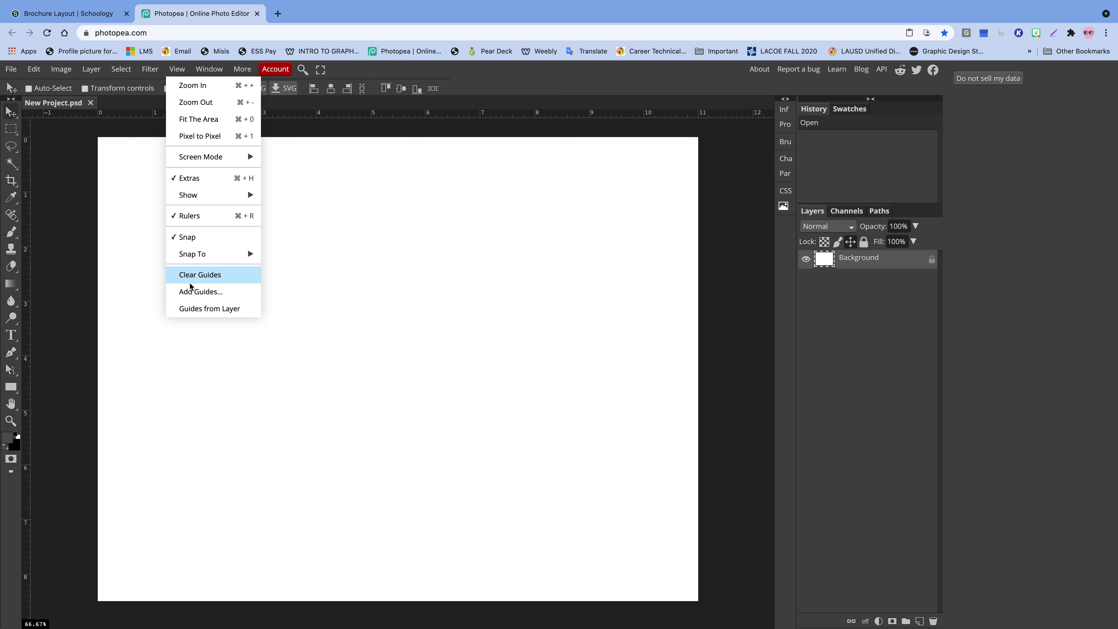
left_click(201, 291)
left_click_drag(214, 152, 441, 248)
left_click(398, 268)
type("0.25")
left_click(400, 280)
type(".25")
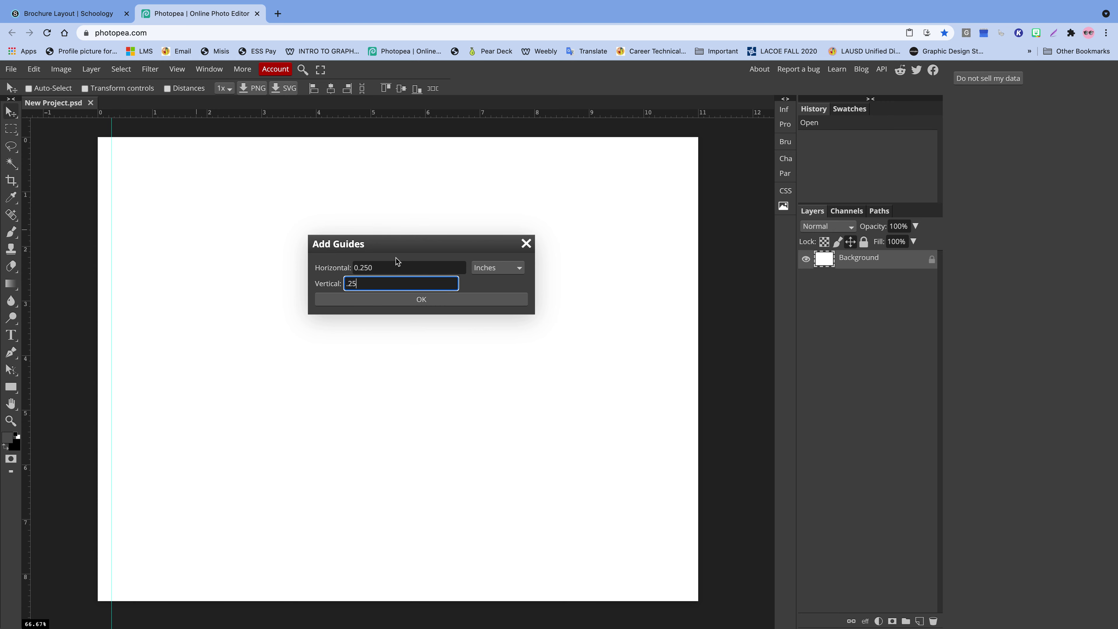
left_click(397, 264)
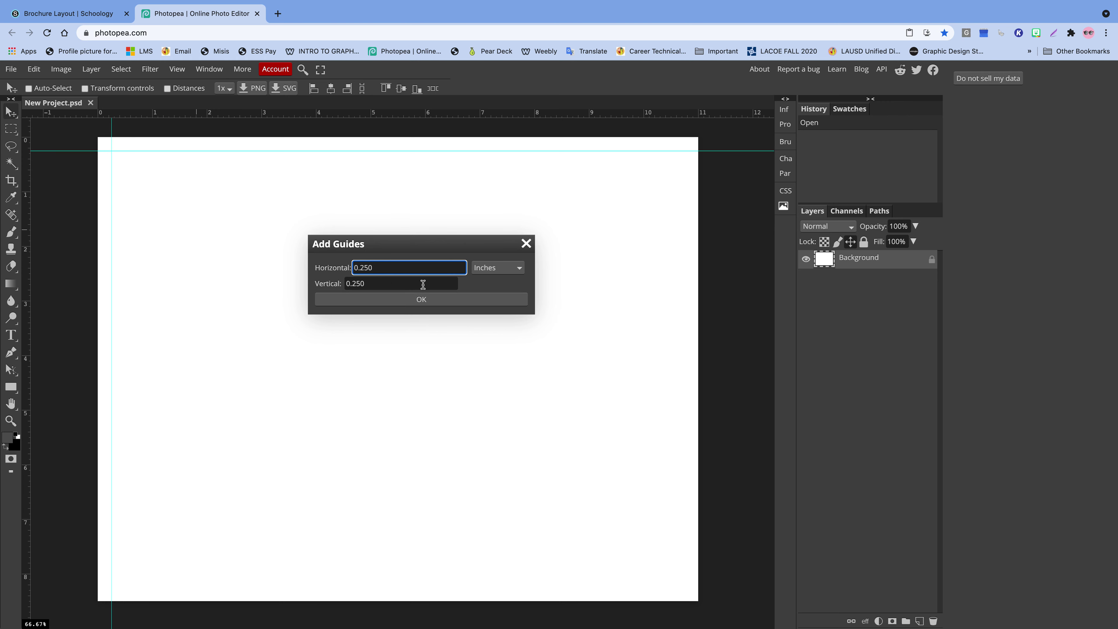
left_click(397, 284)
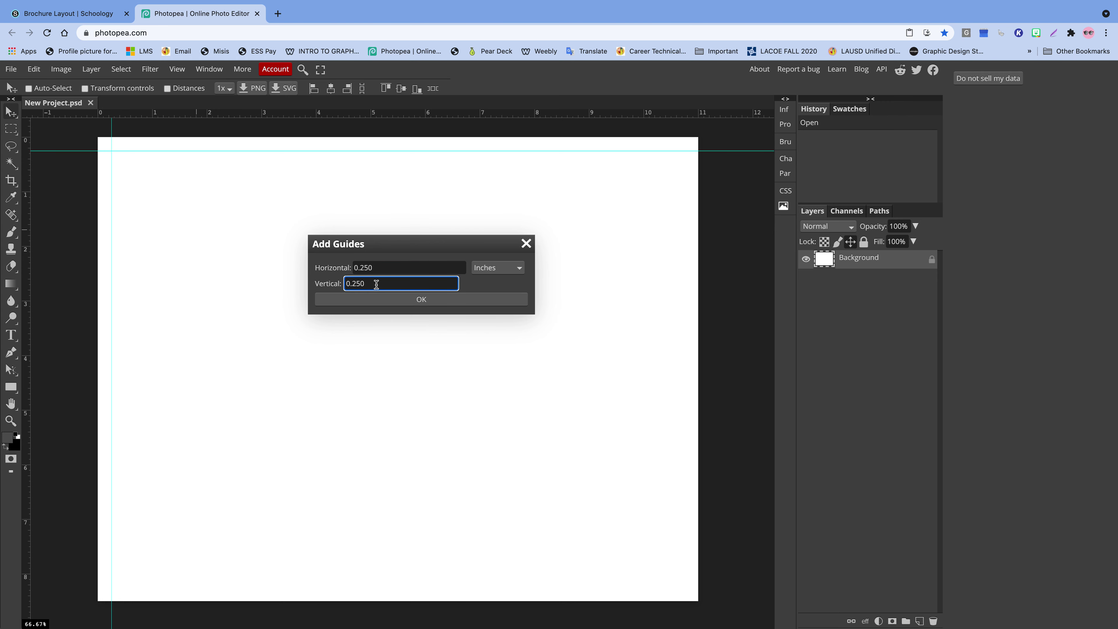
left_click(383, 267)
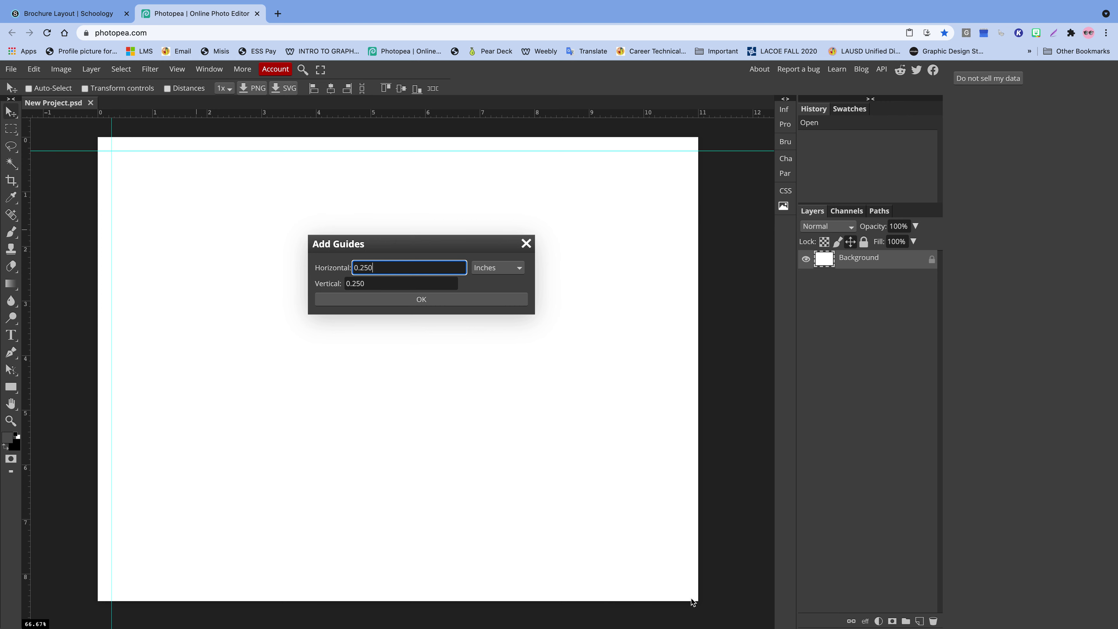
left_click(475, 300)
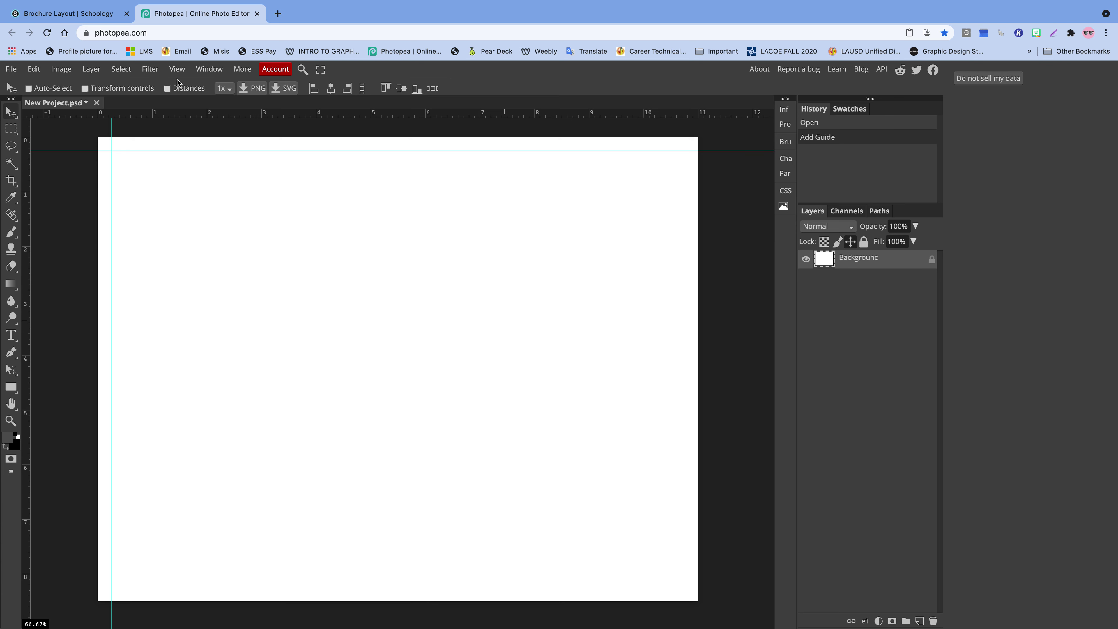
Step: Place an additional upright column guide about 3.48 inches from the page's left edge
left_click(177, 69)
left_click(215, 292)
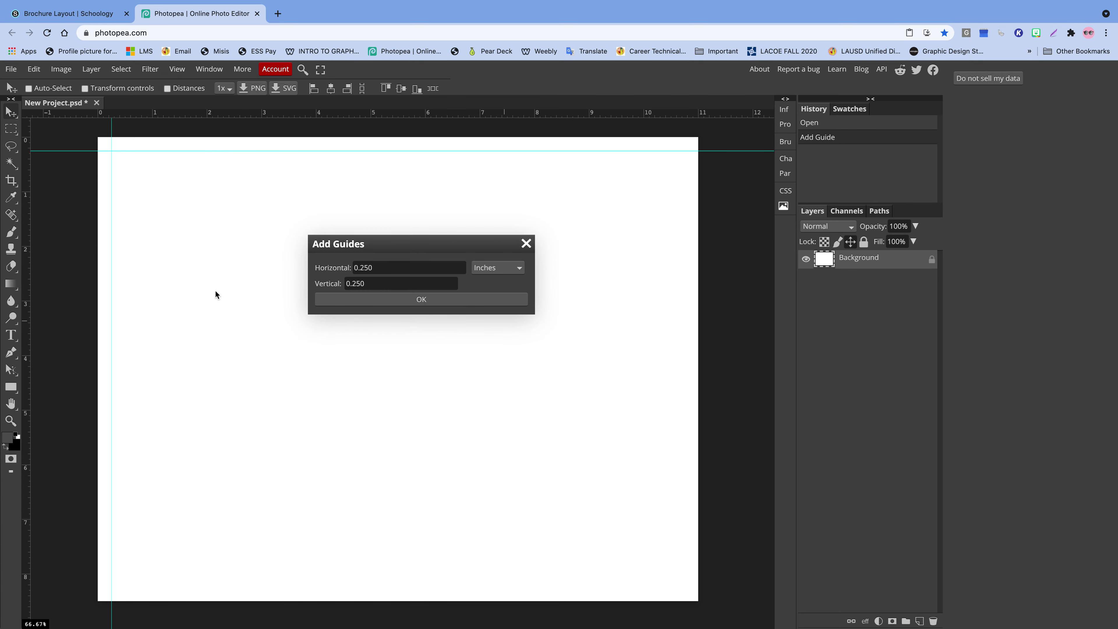
left_click(384, 268)
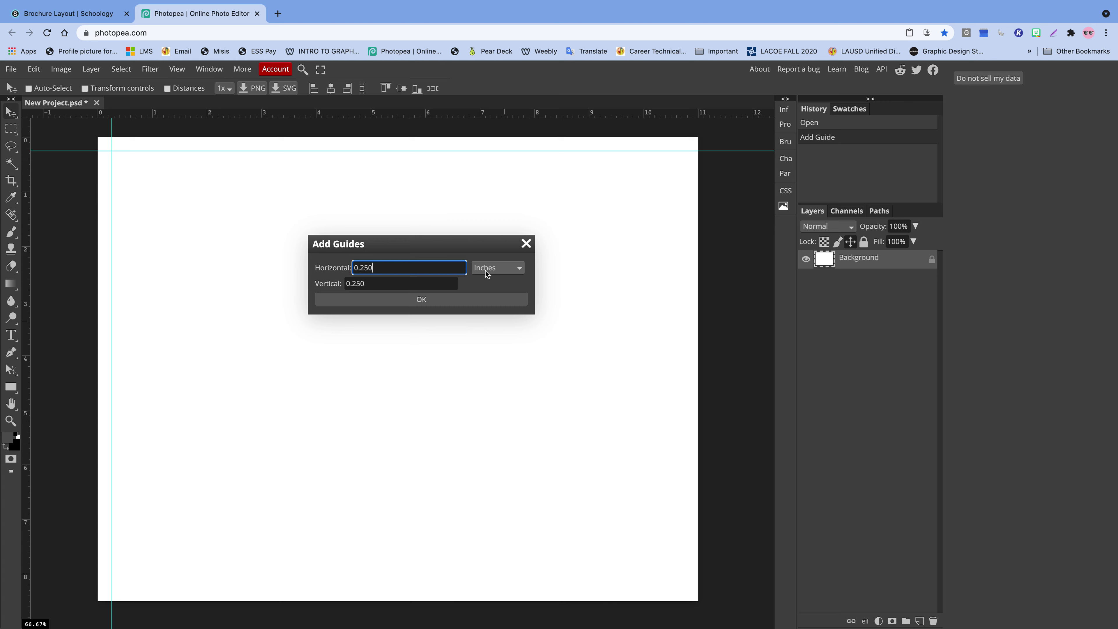
type(",")
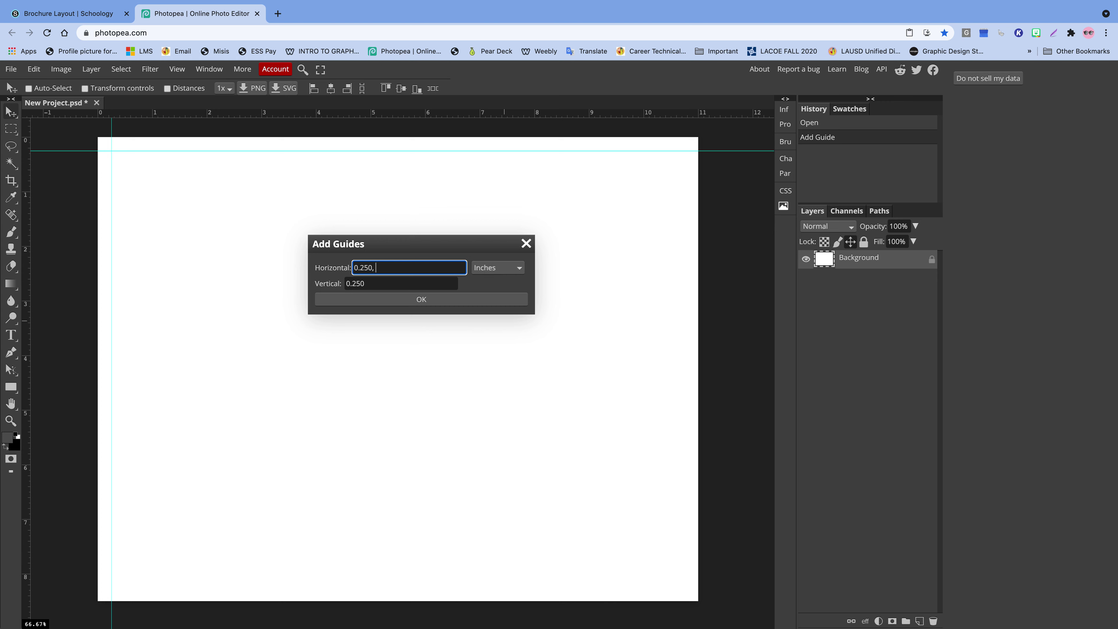
left_click(409, 300)
left_click_drag(29, 259, 286, 248)
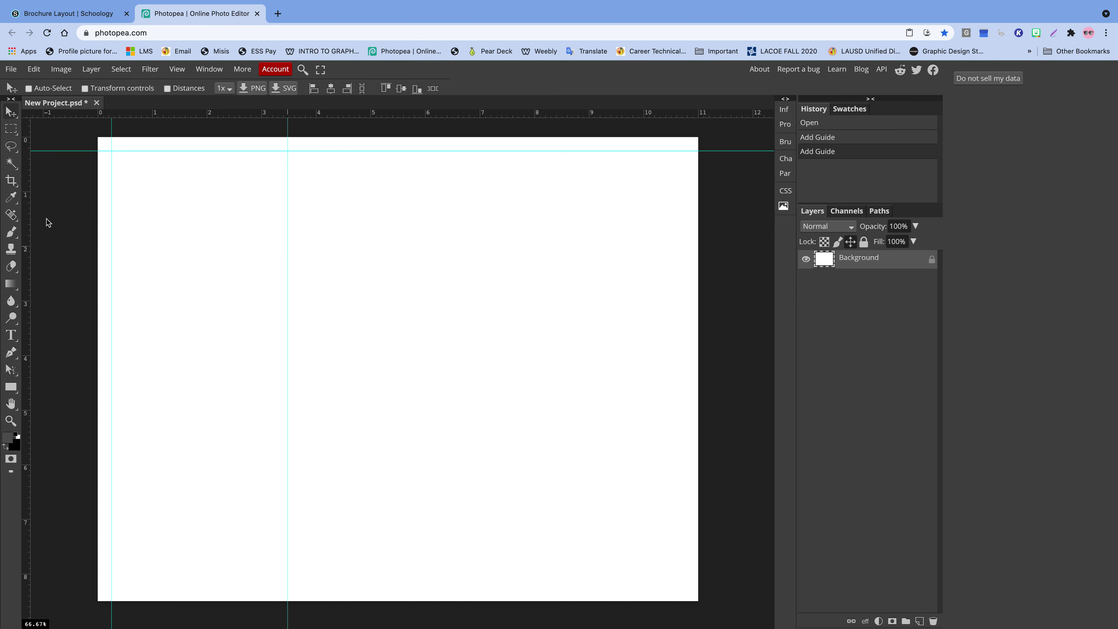
Step: Add a text note to the page reading "11 - .25 - .25=?" and "? divide 3= This number add as a guide."
left_click(11, 335)
left_click(370, 221)
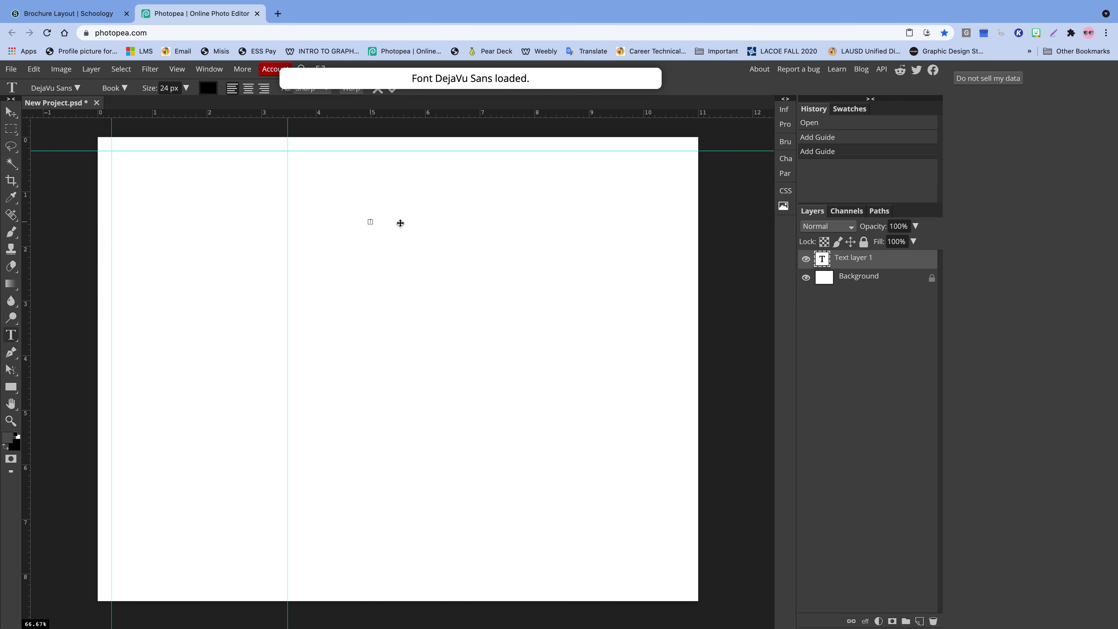
type("11")
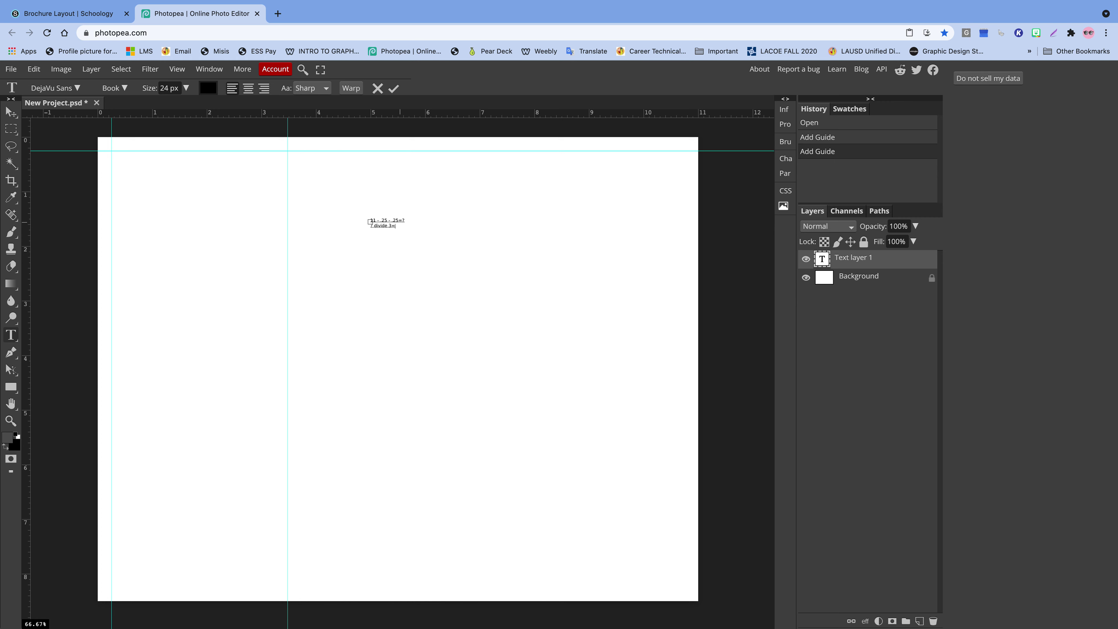
type("number add as a guide.")
left_click_drag(466, 226, 382, 224)
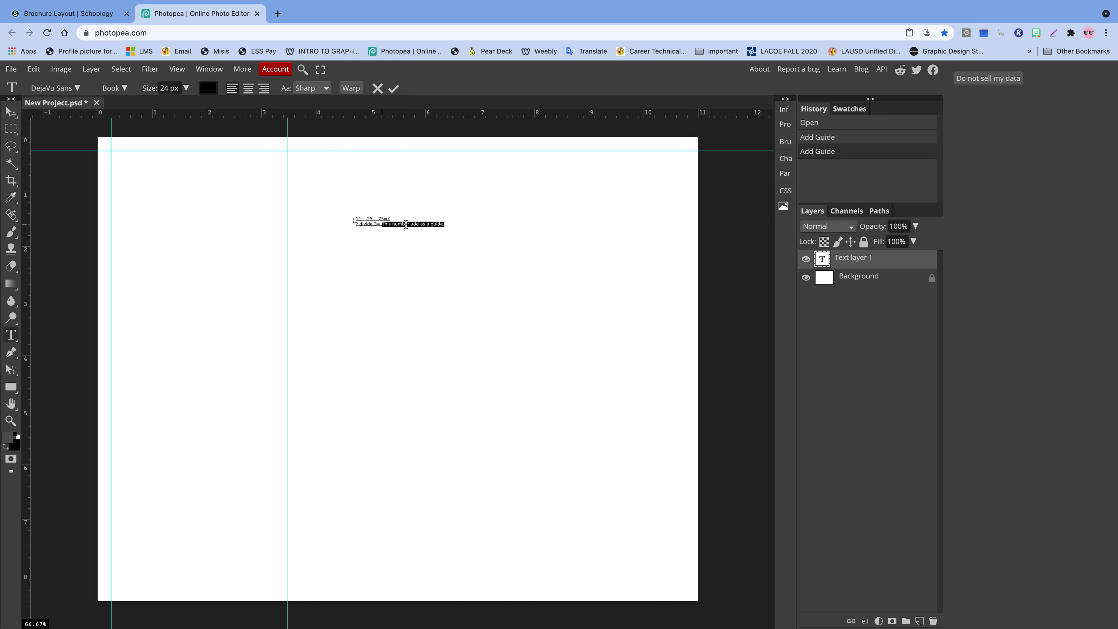
Step: Examine the column guide's position as the second horizontal value in the Add Guides settings
left_click(177, 69)
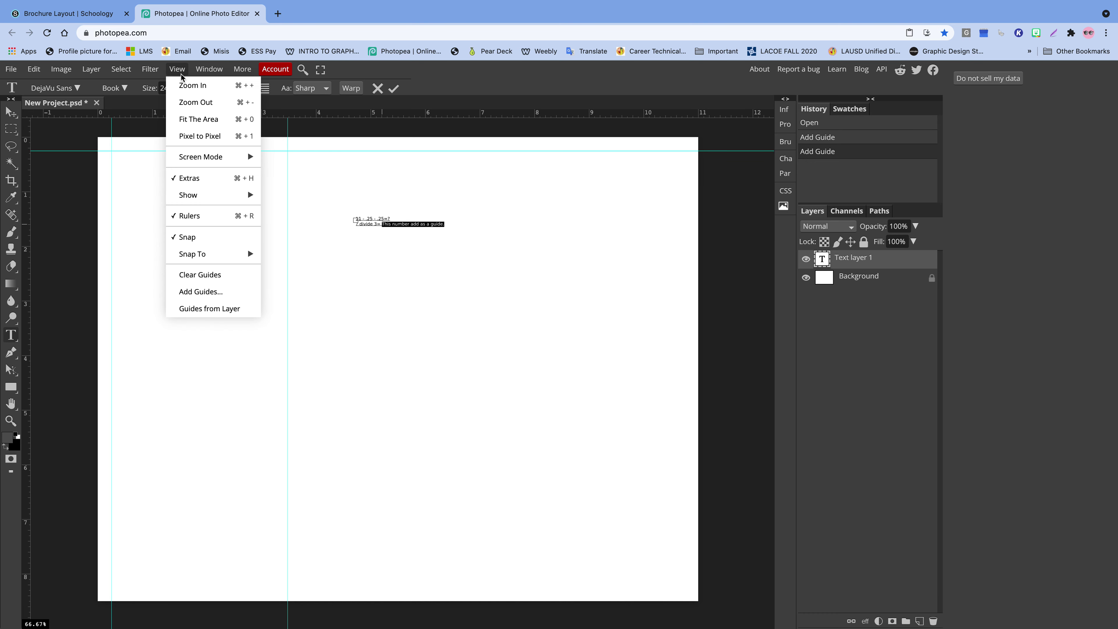
left_click(218, 291)
left_click(401, 269)
left_click_drag(401, 269, 376, 269)
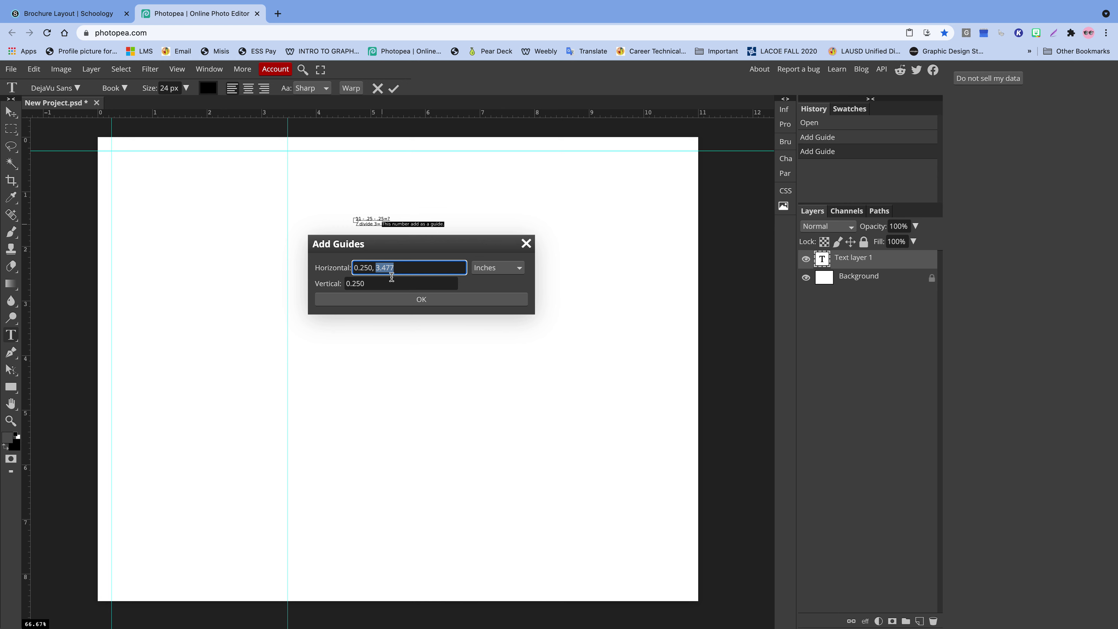
left_click(402, 300)
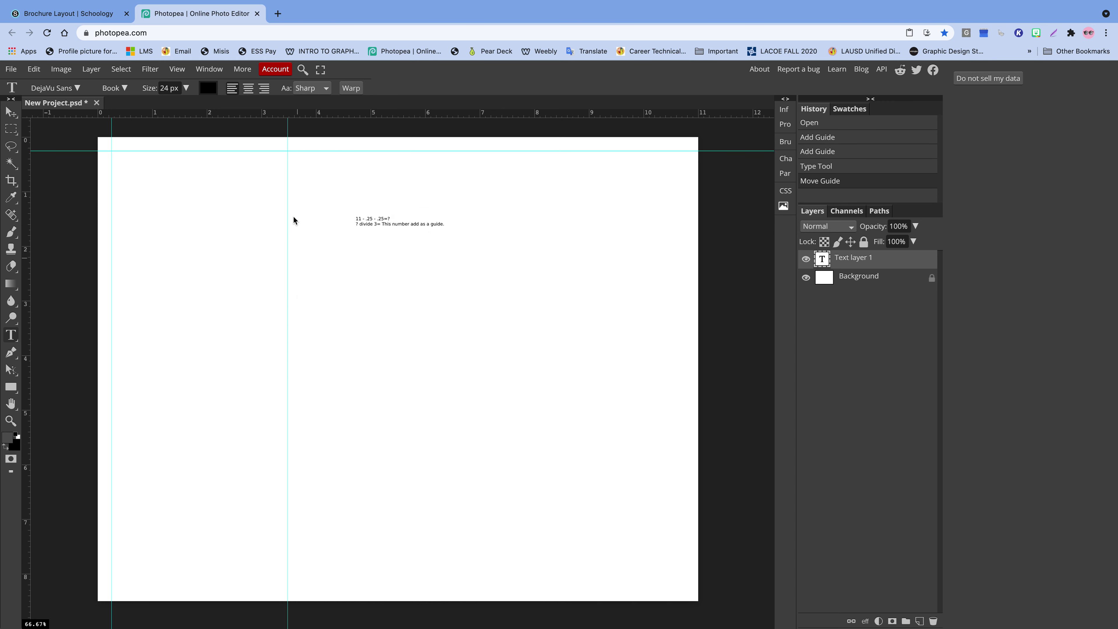
Step: Move the existing column guide to 3 inches from the page's left edge
left_click(269, 224)
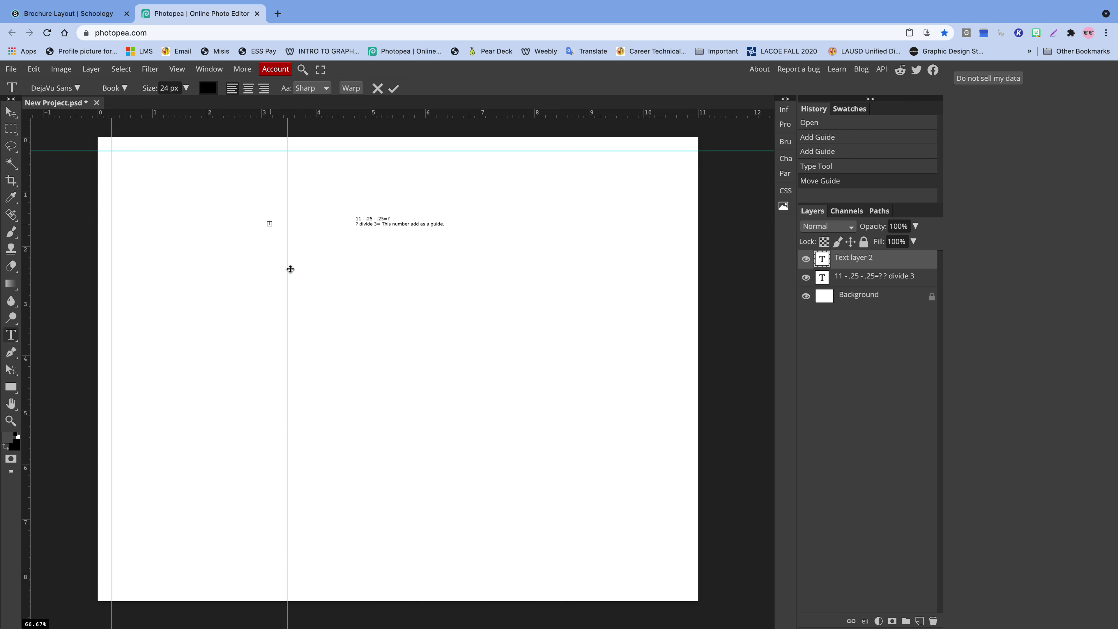
left_click(11, 113)
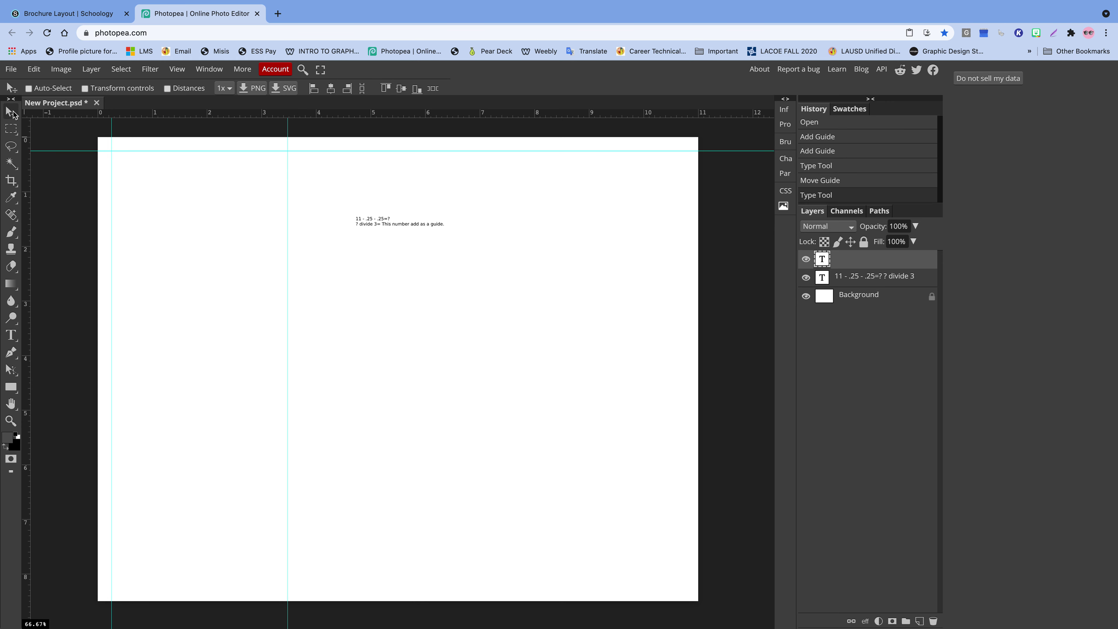
mouse_move(276, 241)
left_mouse_down()
mouse_move(284, 246)
mouse_move(262, 245)
left_mouse_up()
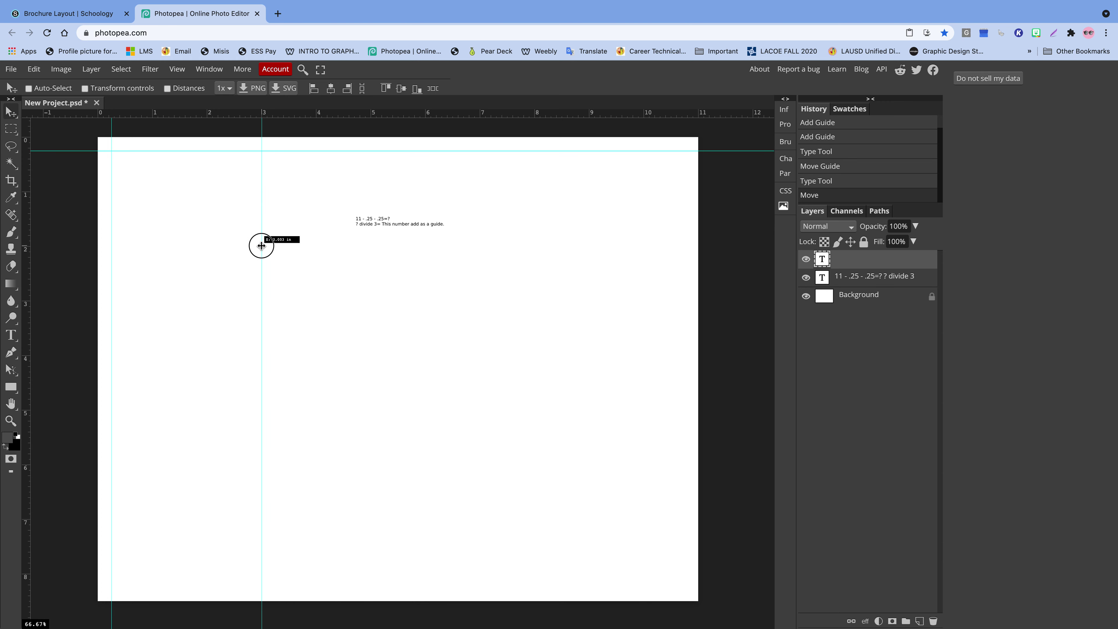
left_click_drag(261, 246, 262, 246)
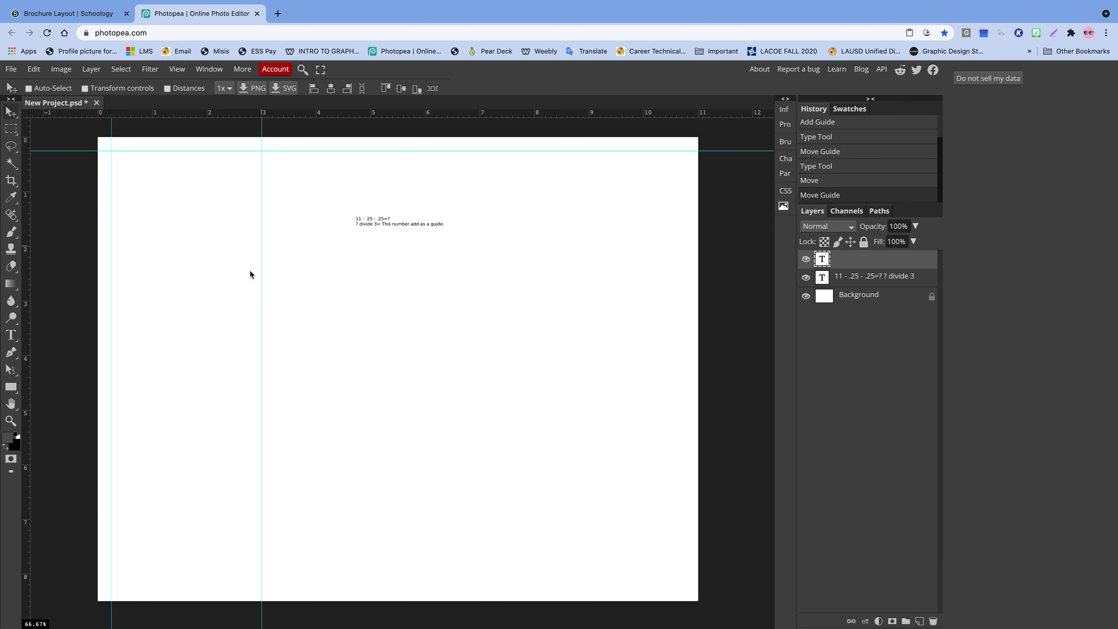
Step: Add a third line reading "multiply the guide by 2." to the text note on the page
double_click(439, 222)
left_click(444, 223)
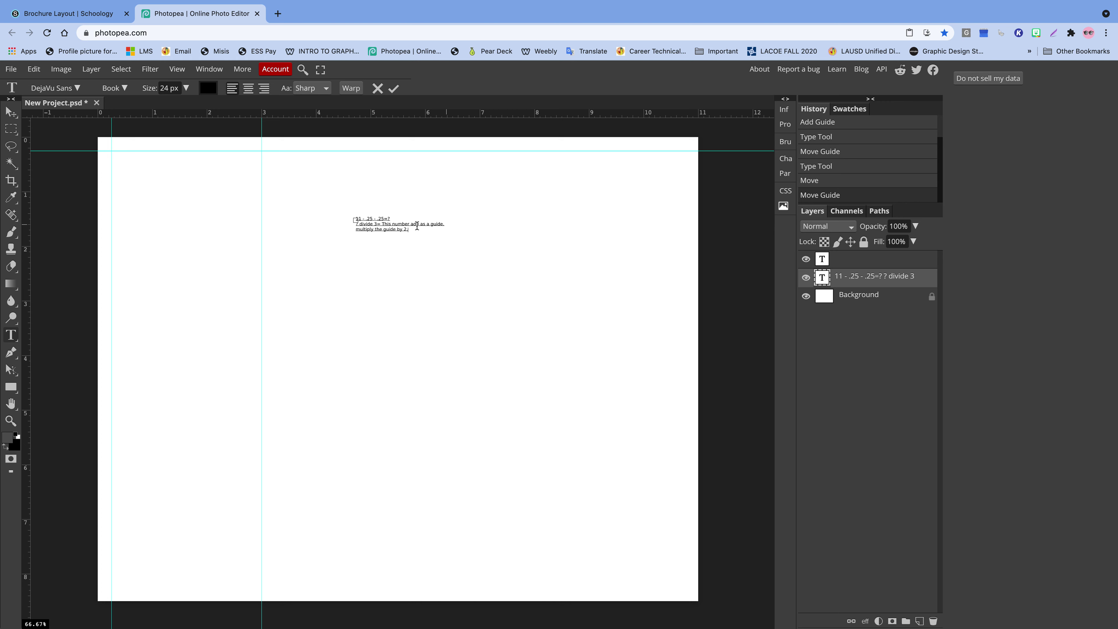
left_click(12, 113)
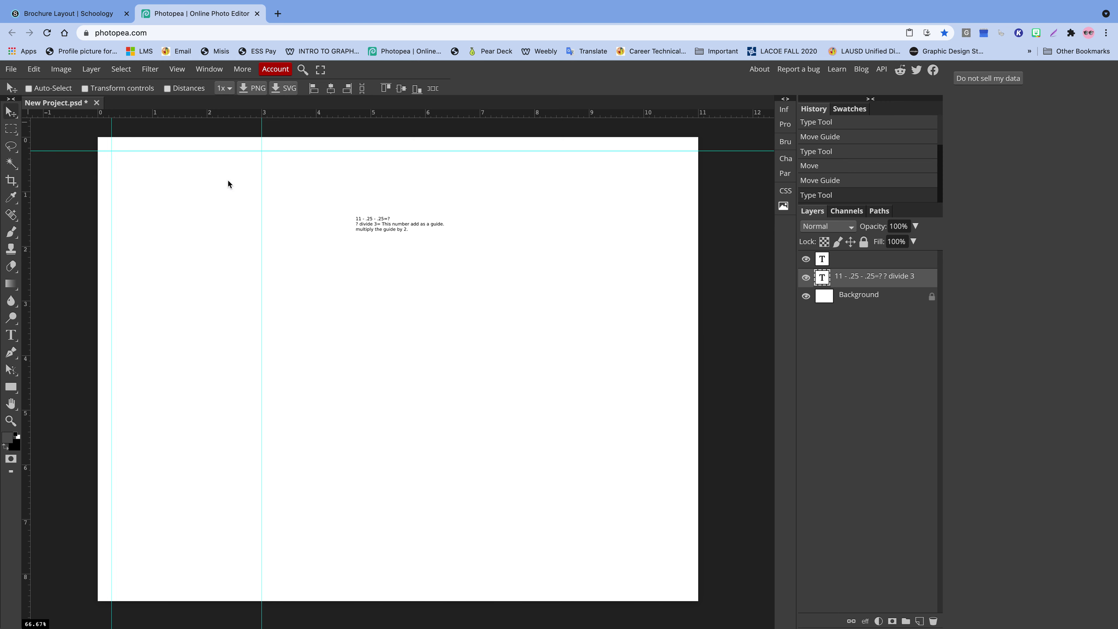
Step: Add upright guides at 6 inches for the second column and at 3.25 and 2.75 inches around the first column guide
left_click_drag(25, 196, 425, 192)
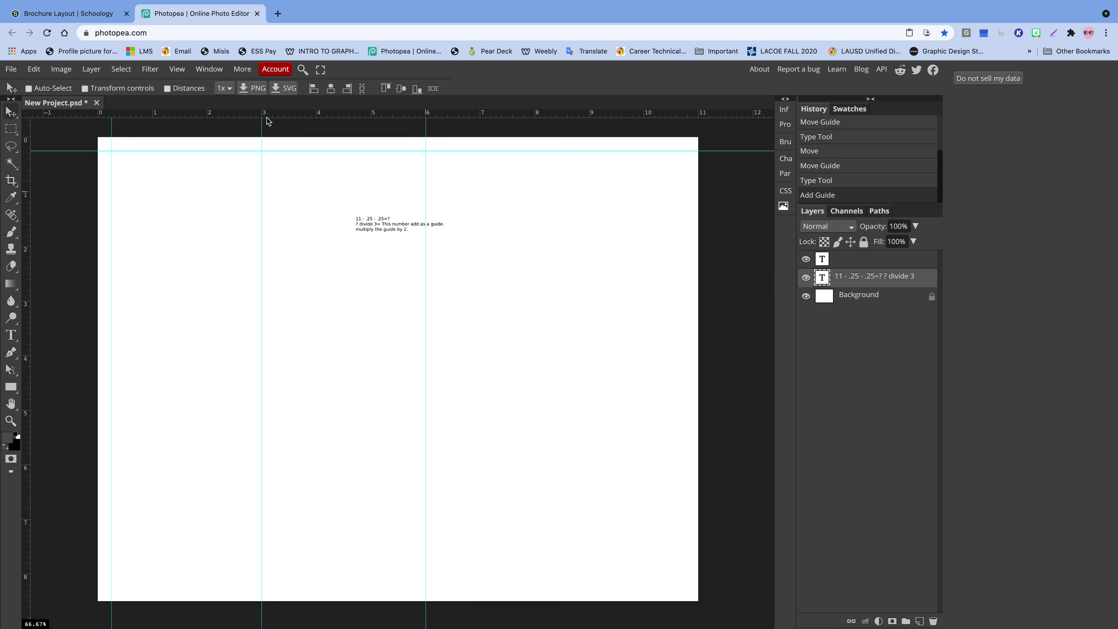
left_click(176, 69)
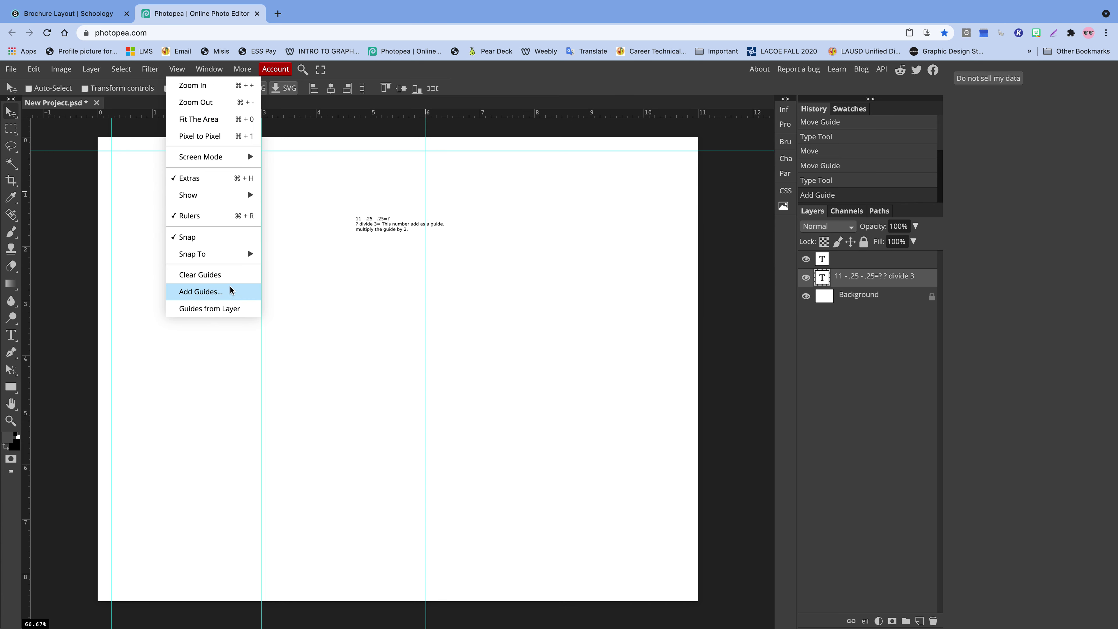
left_click(244, 291)
left_click(423, 268)
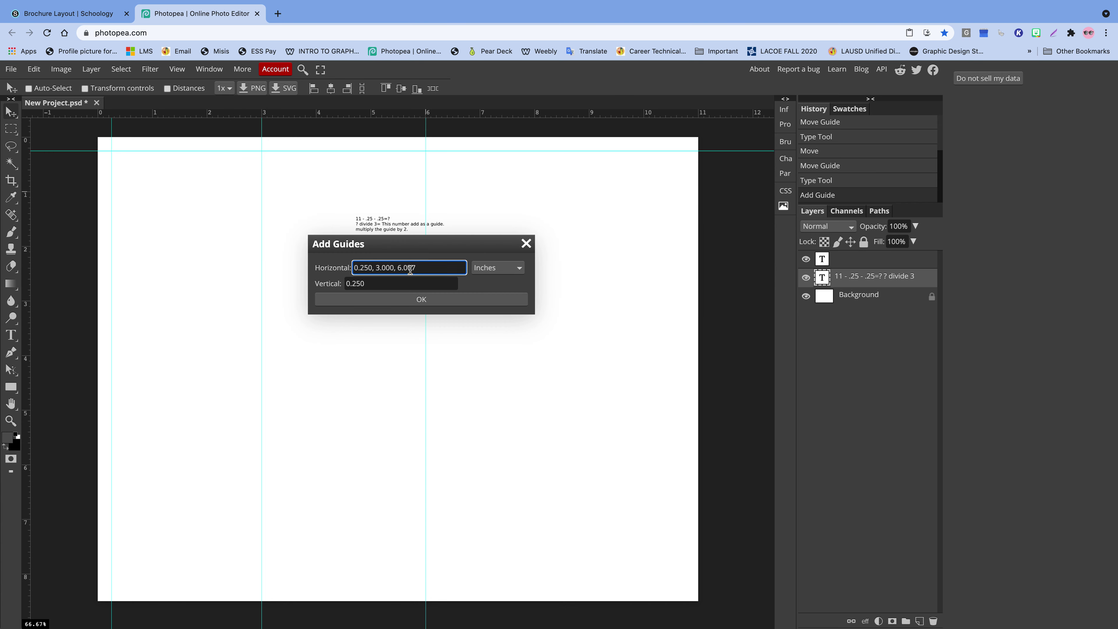
key("BackSpace")
type("0, 3.25")
type(", 2.752")
key("BackSpace")
left_click(369, 296)
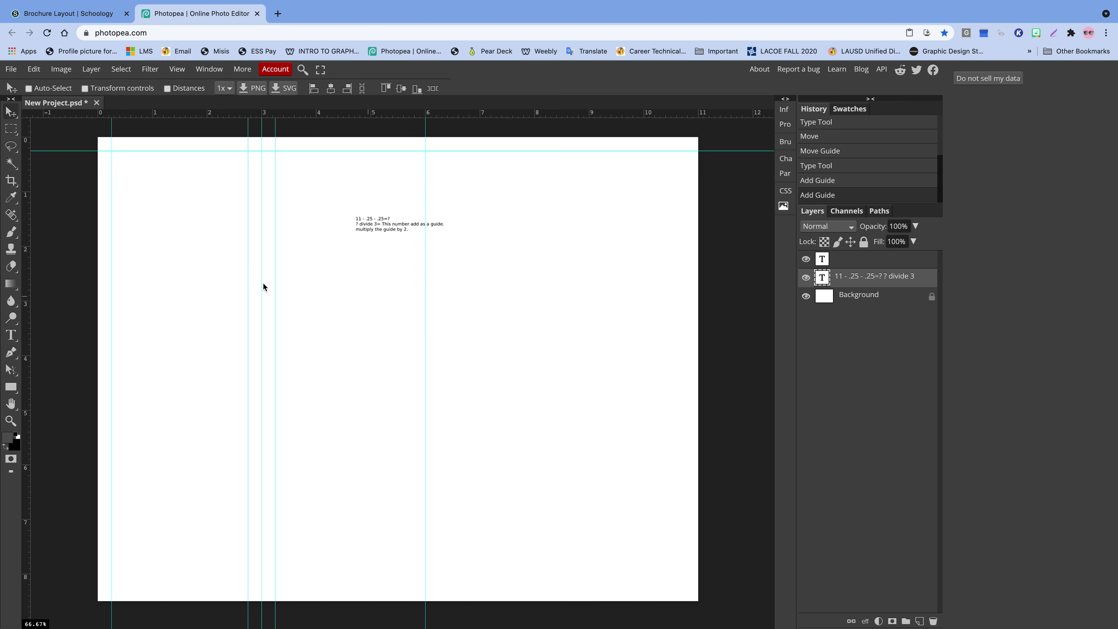